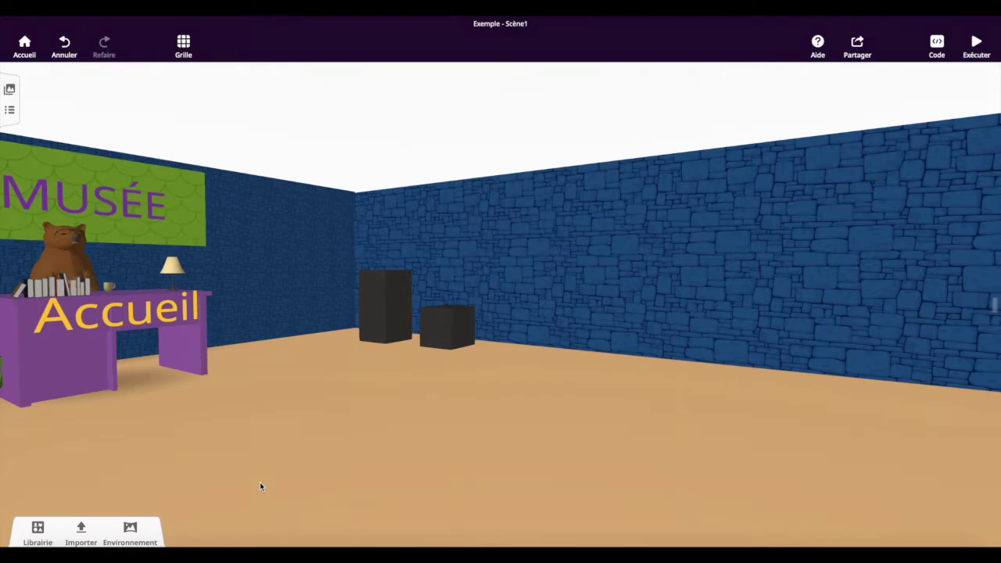
- Look through the upload categories and import the "Ajouter du te...aces Edu.mp4" video into the project's video files
{"action": "left_click", "coordinate": [80, 536]}
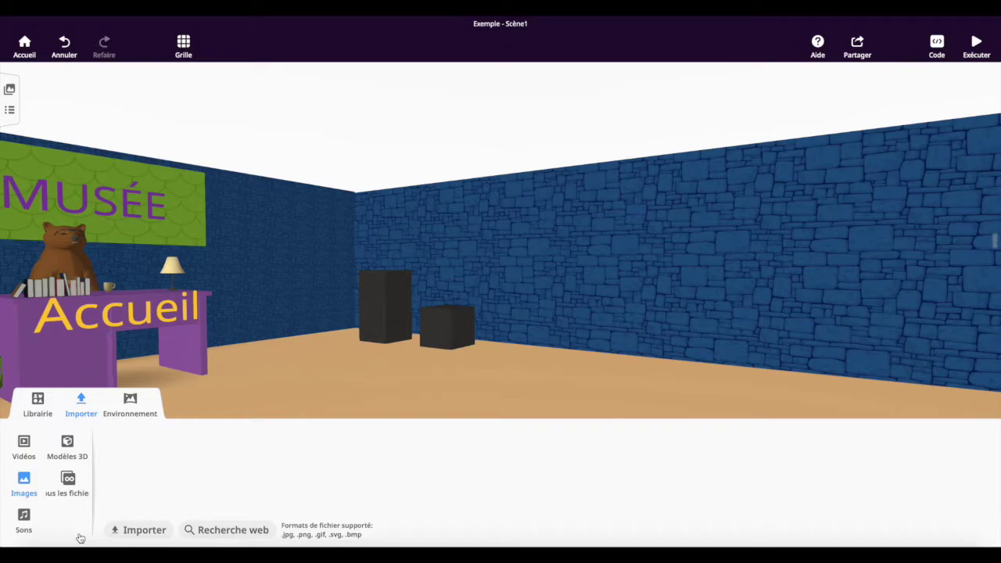
{"action": "left_click", "coordinate": [23, 444]}
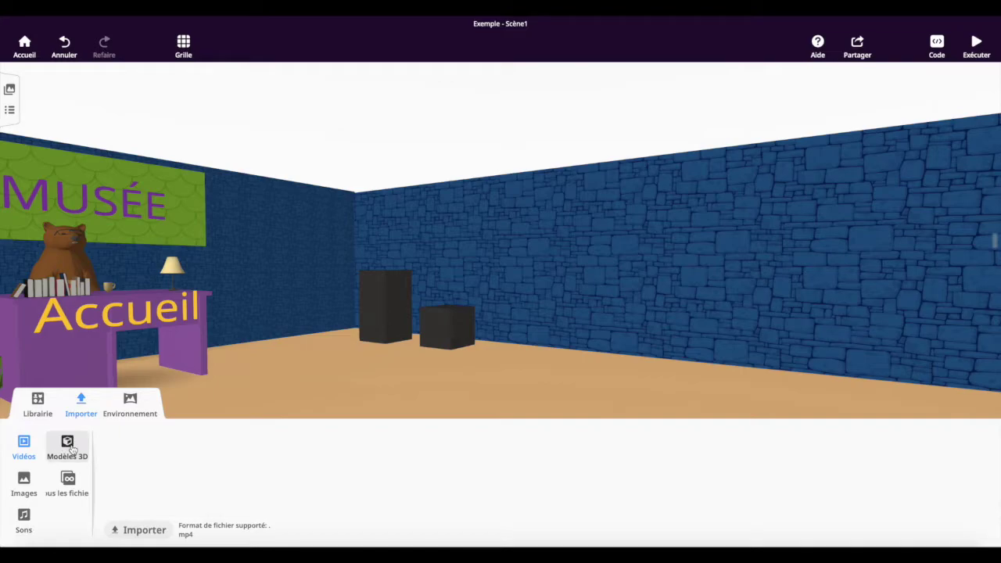
{"action": "left_click", "coordinate": [68, 481]}
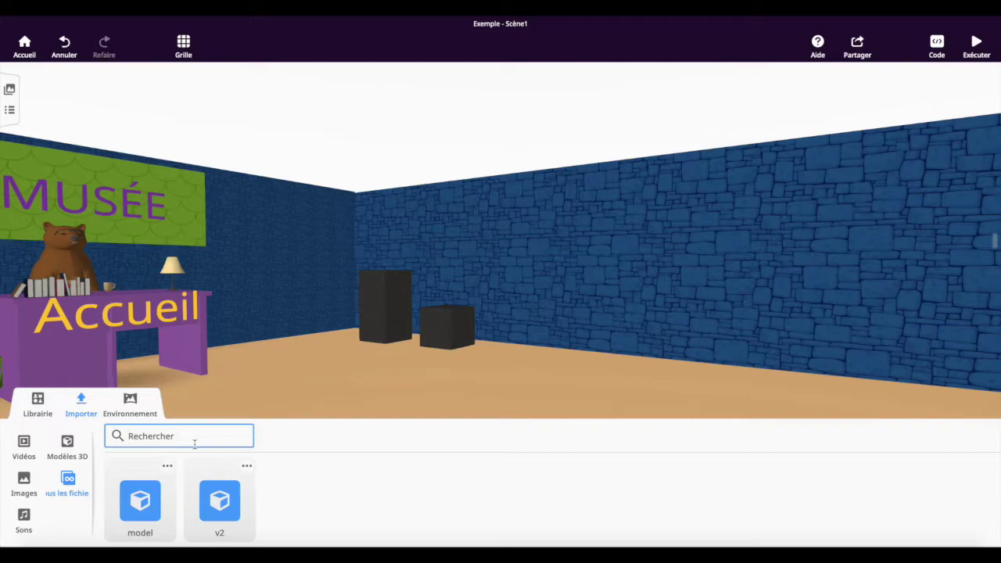
{"action": "left_click", "coordinate": [24, 445]}
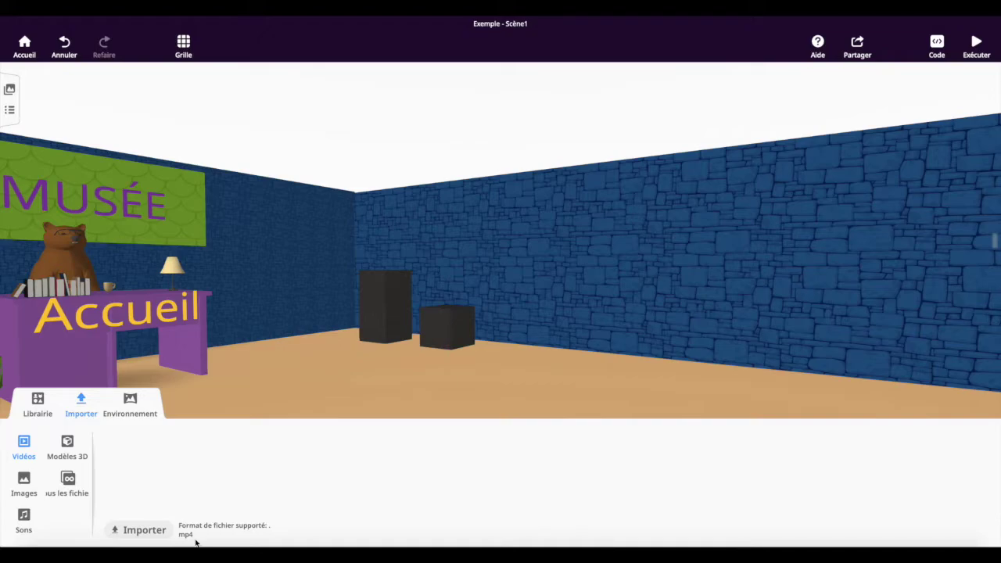
{"action": "left_click", "coordinate": [143, 530]}
{"action": "double_click", "coordinate": [400, 49]}
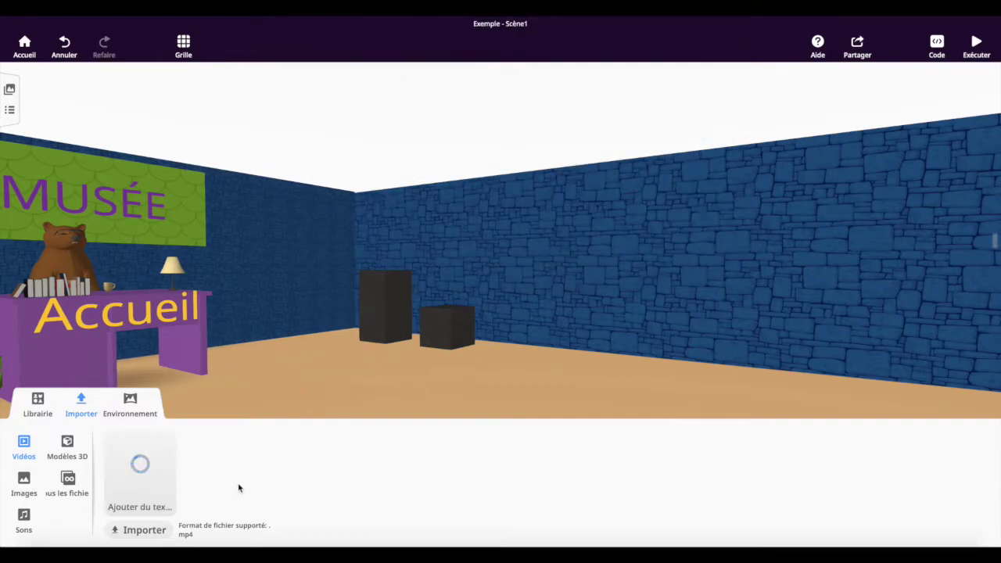
- Import the picture Ganymedes.jpg from the computer into the project's image files
{"action": "left_click", "coordinate": [25, 485]}
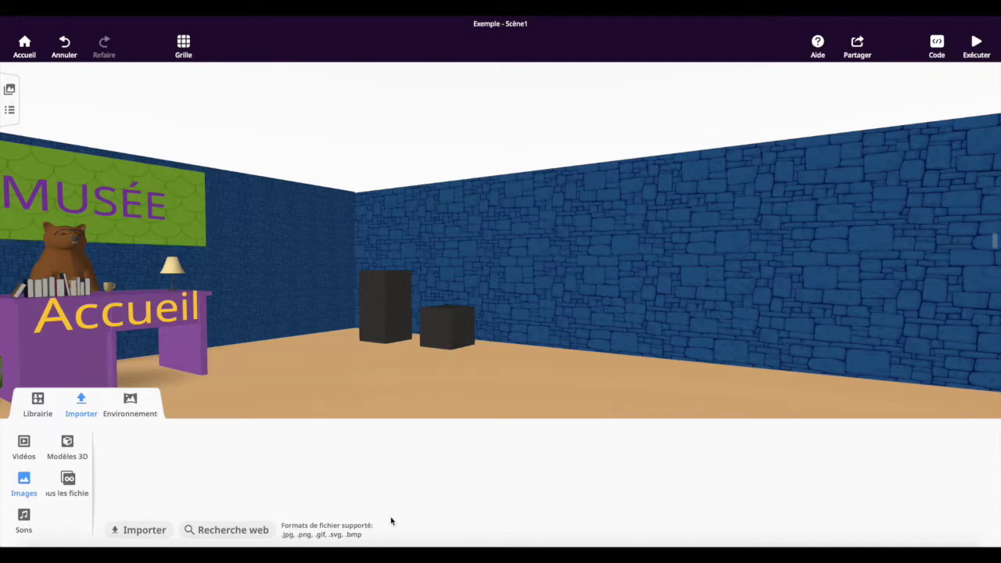
{"action": "left_click", "coordinate": [136, 530]}
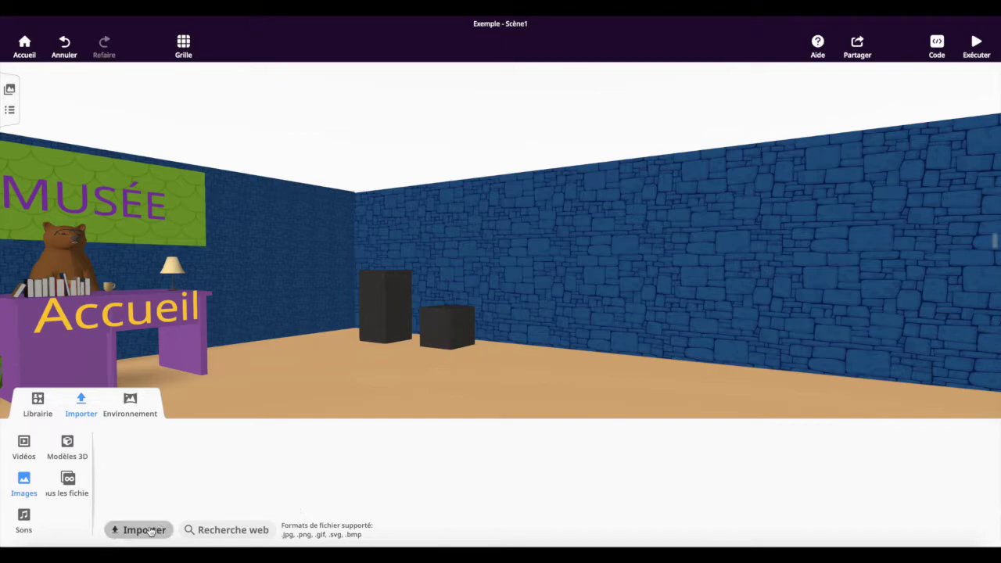
{"action": "double_click", "coordinate": [401, 69]}
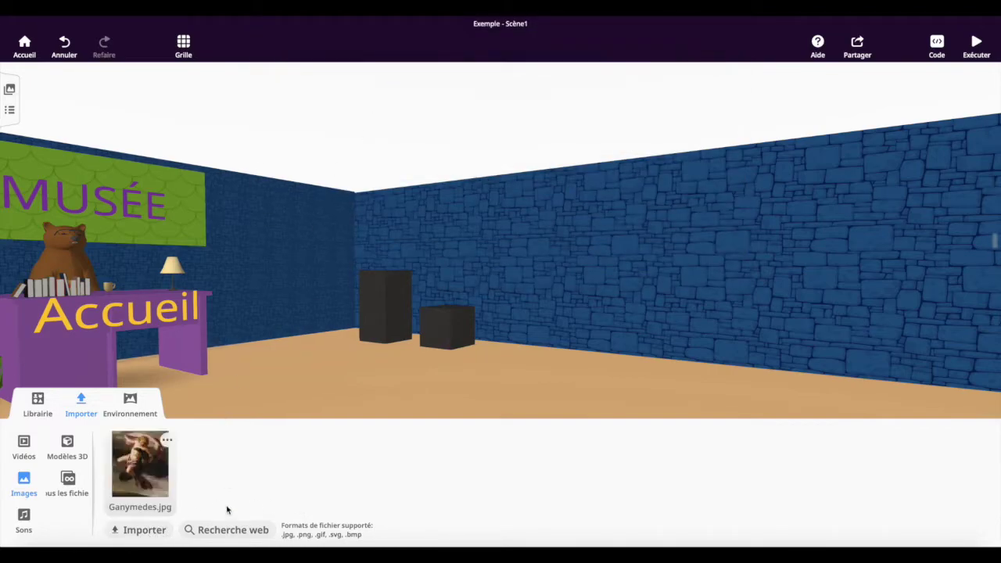
- Search the web for "art grec" images and place the Medusa head picture on the museum floor
{"action": "left_click", "coordinate": [227, 530]}
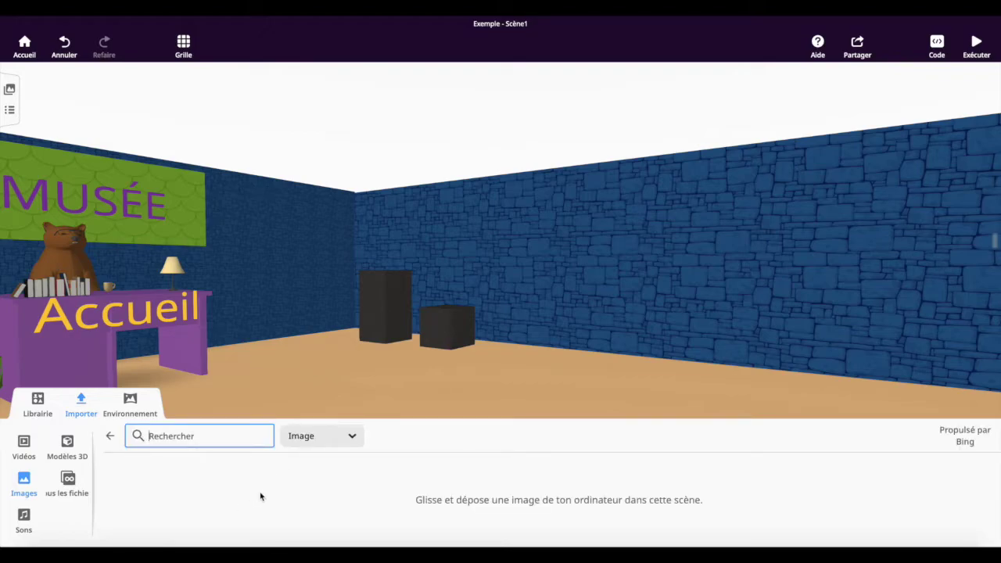
{"action": "type", "text": "art grec"}
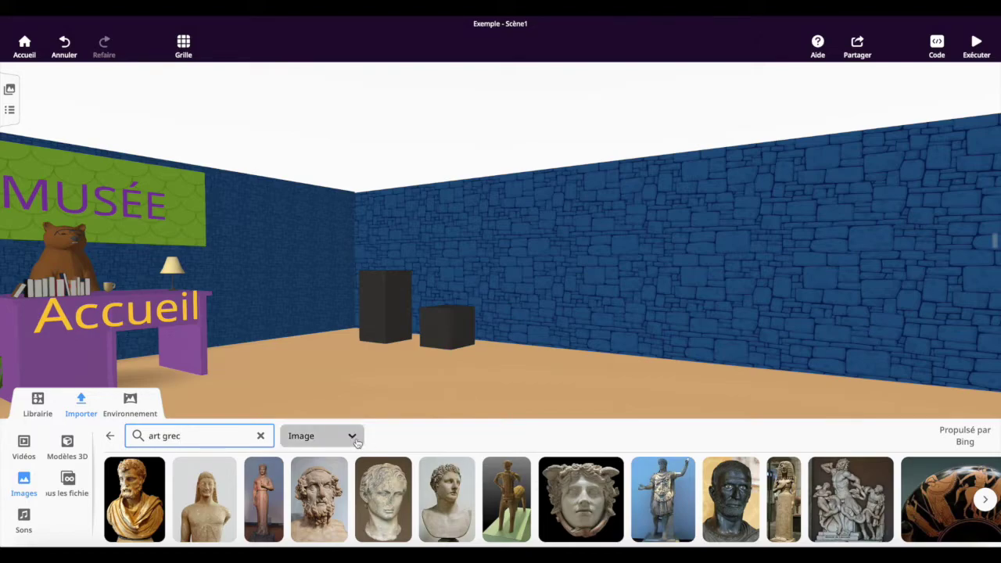
{"action": "left_click", "coordinate": [355, 440]}
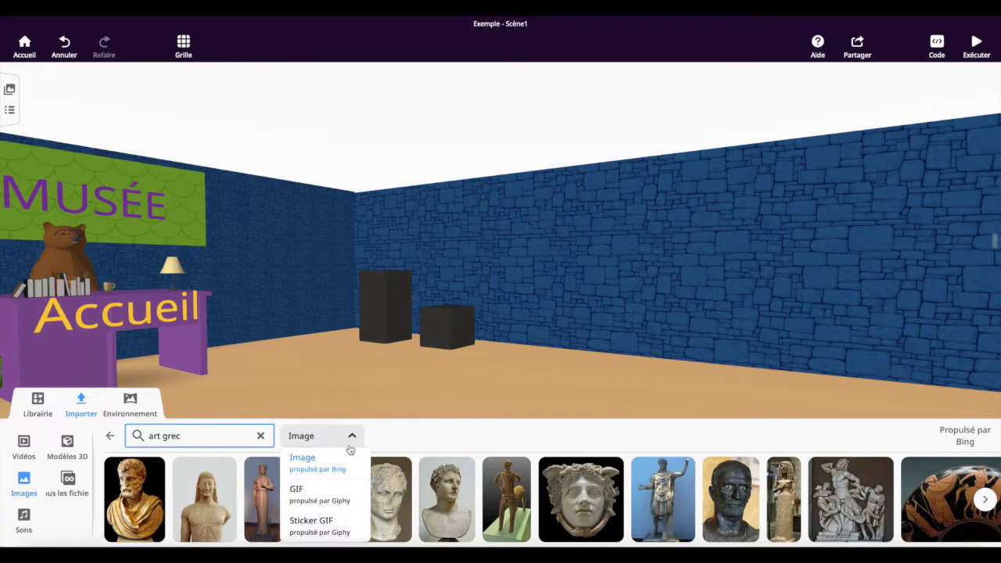
{"action": "left_click", "coordinate": [353, 438]}
{"action": "left_click_drag", "start_coordinate": [607, 504], "coordinate": [573, 399]}
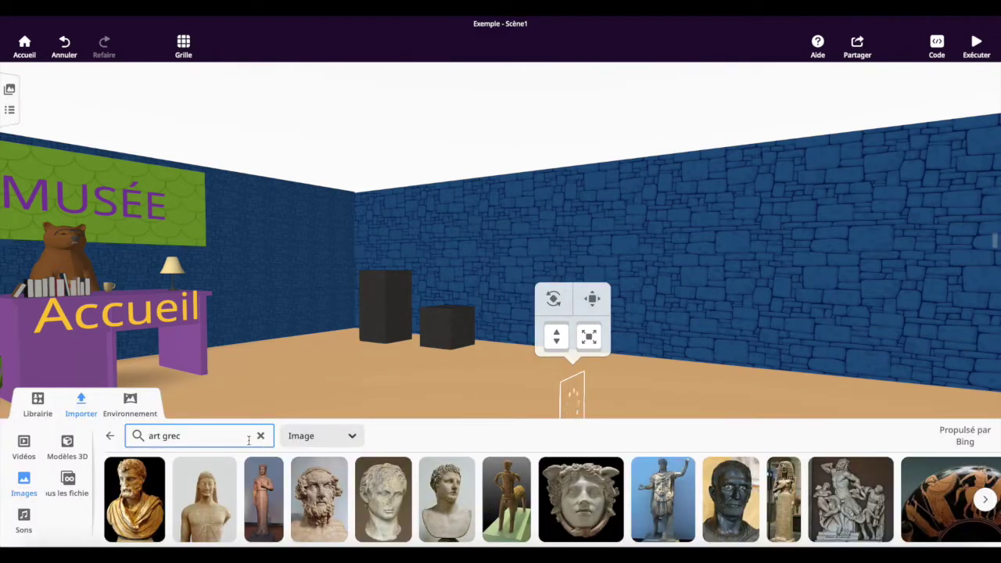
- Switch the "art grec" web search to GIF and place the Greek flag animation on the floor near the black blocks
{"action": "left_click", "coordinate": [329, 436]}
{"action": "left_click", "coordinate": [323, 510]}
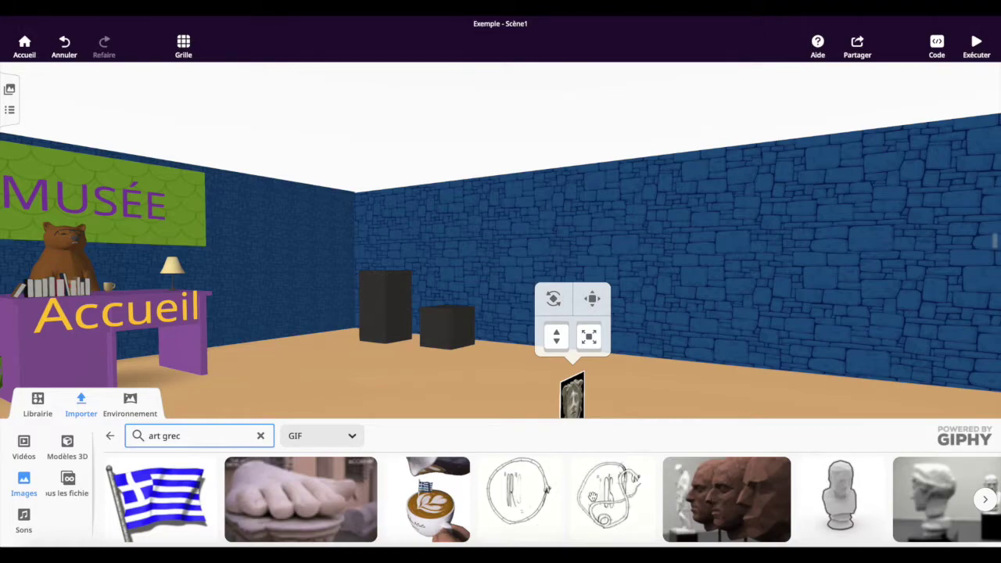
{"action": "left_click_drag", "start_coordinate": [160, 497], "coordinate": [401, 381]}
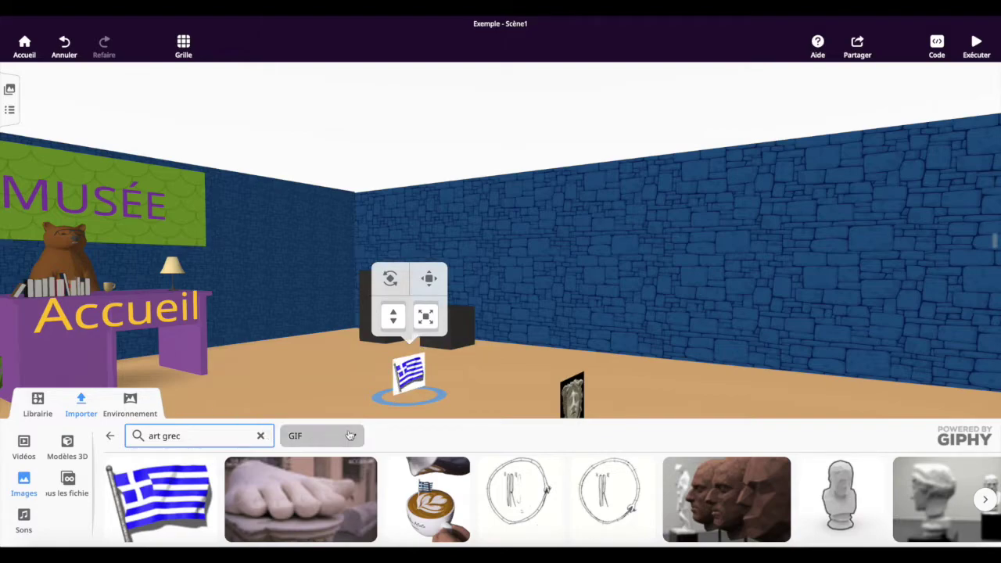
- Import the audio file Midnight.wav from the computer into the project's sound files
{"action": "left_click", "coordinate": [23, 518]}
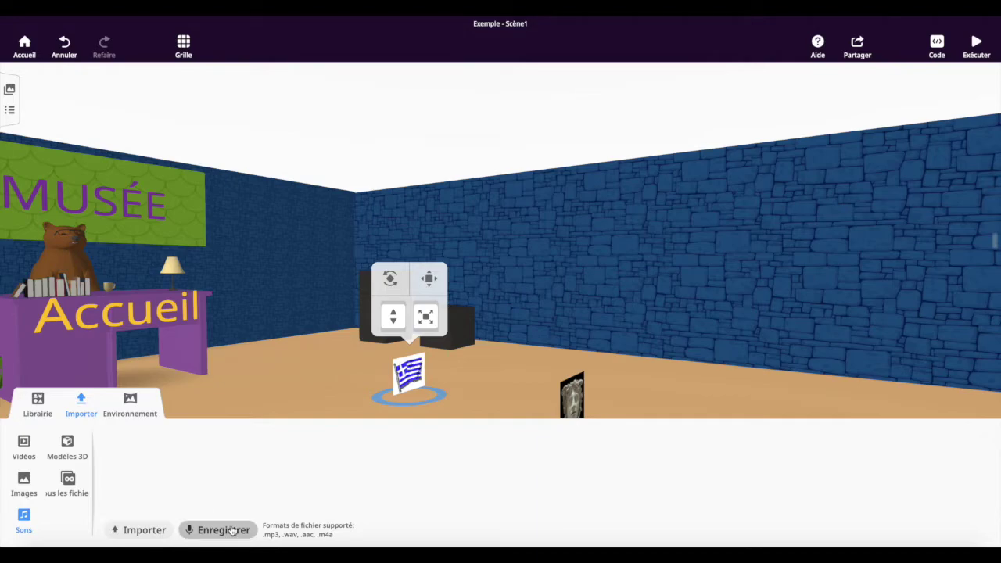
{"action": "left_click", "coordinate": [141, 530]}
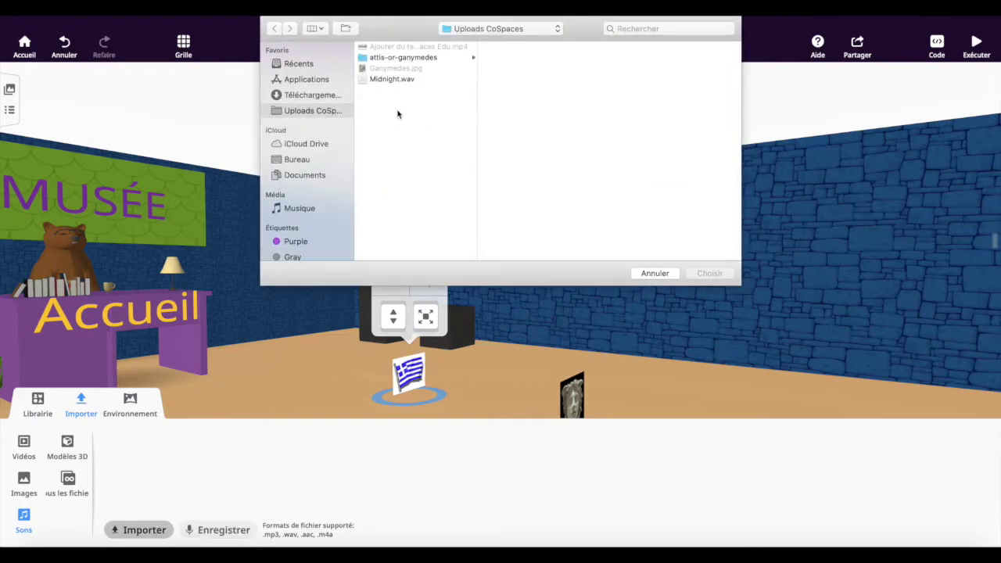
{"action": "double_click", "coordinate": [388, 79]}
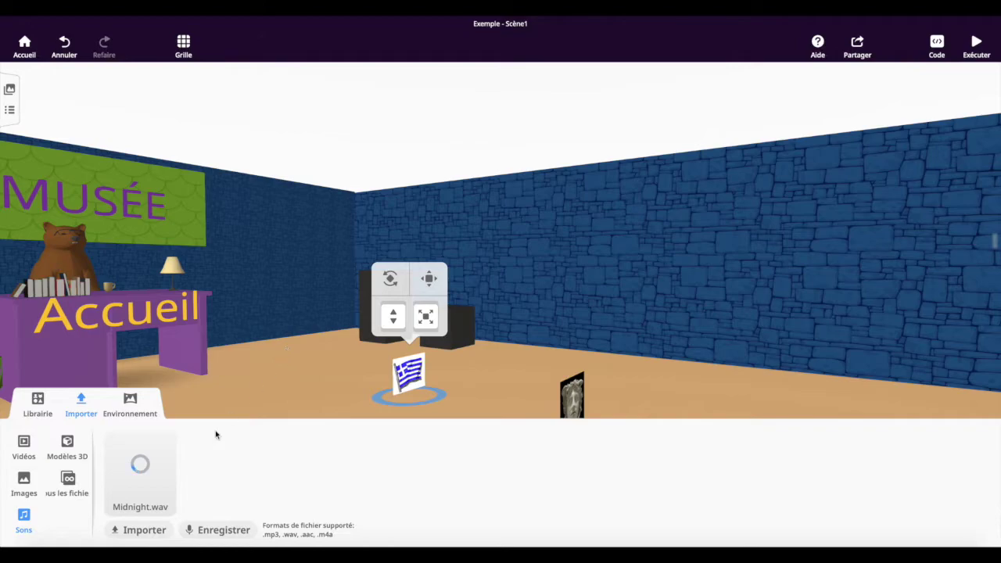
- Start a new sound recording and allow edu.cospaces.io to use the microphone
{"action": "left_click", "coordinate": [219, 531]}
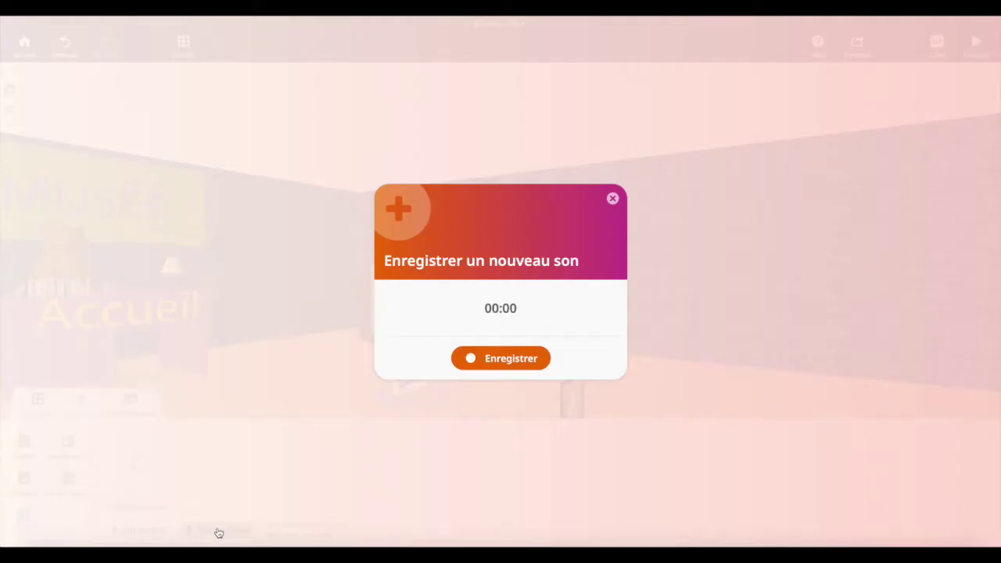
{"action": "left_click", "coordinate": [494, 352]}
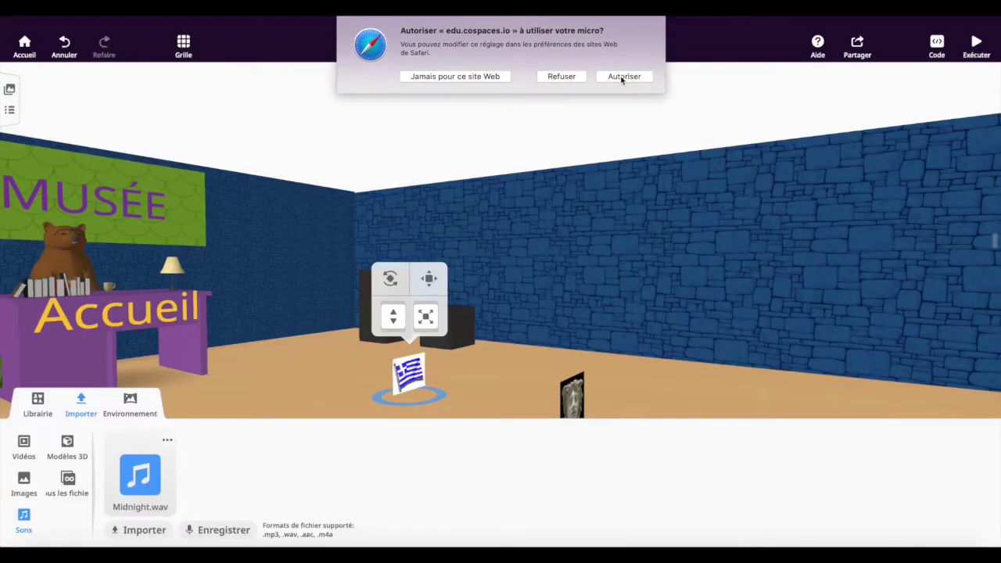
{"action": "left_click", "coordinate": [623, 76]}
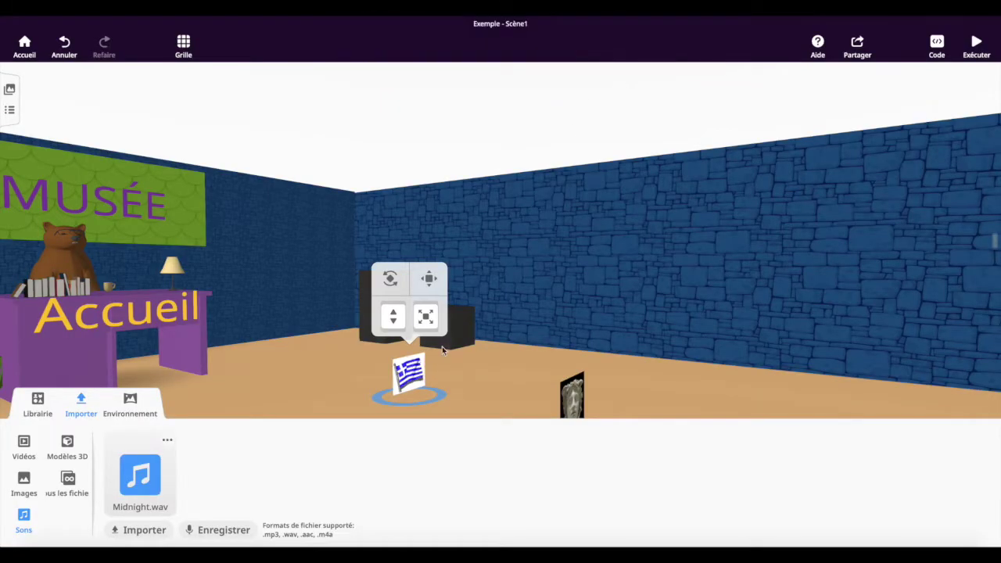
- Record a new sound of about 7 seconds and save it under the name "Exemple"
{"action": "left_click", "coordinate": [223, 530]}
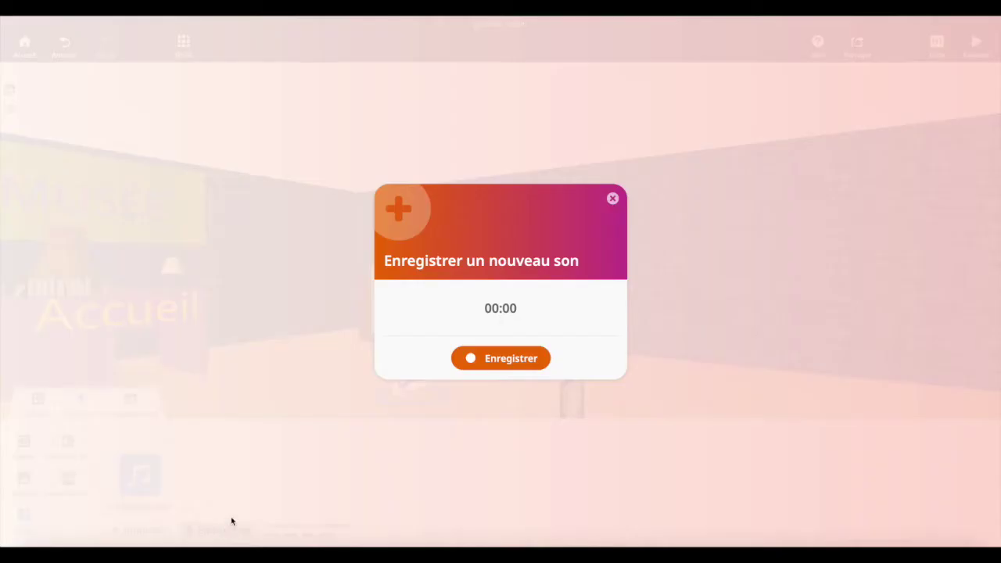
{"action": "left_click", "coordinate": [500, 360]}
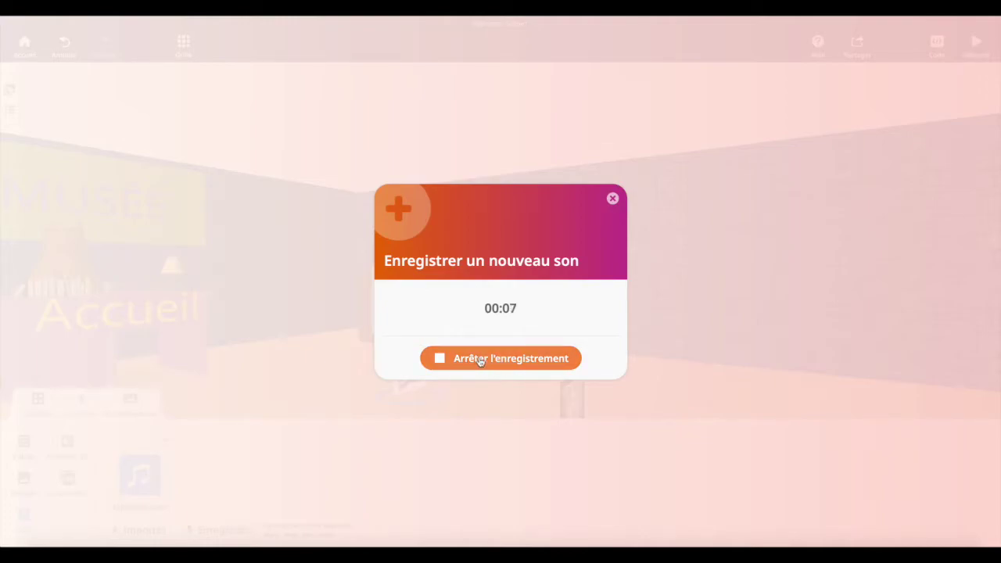
{"action": "left_click", "coordinate": [477, 359]}
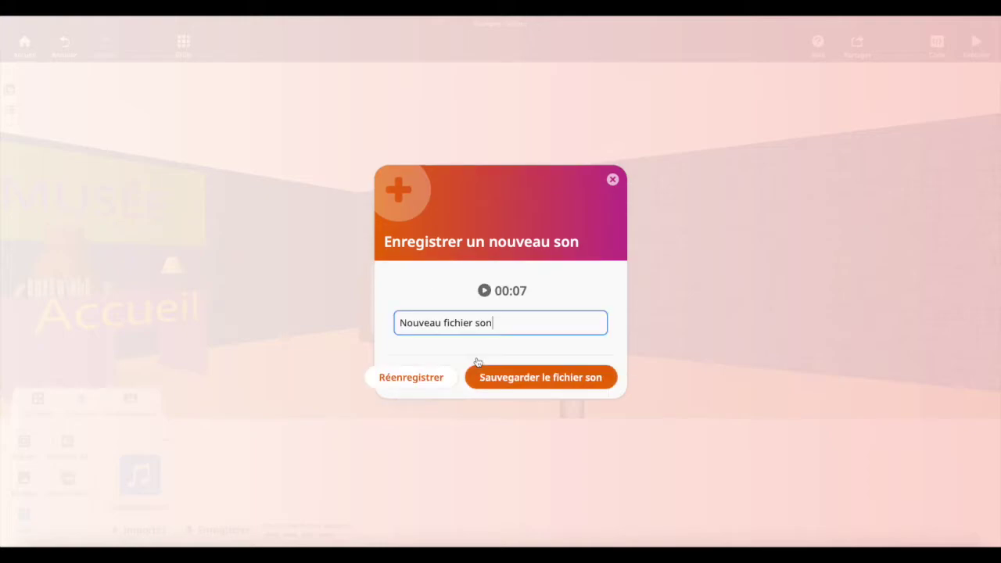
{"action": "triple_click", "coordinate": [452, 322]}
{"action": "type", "text": "Exemple"}
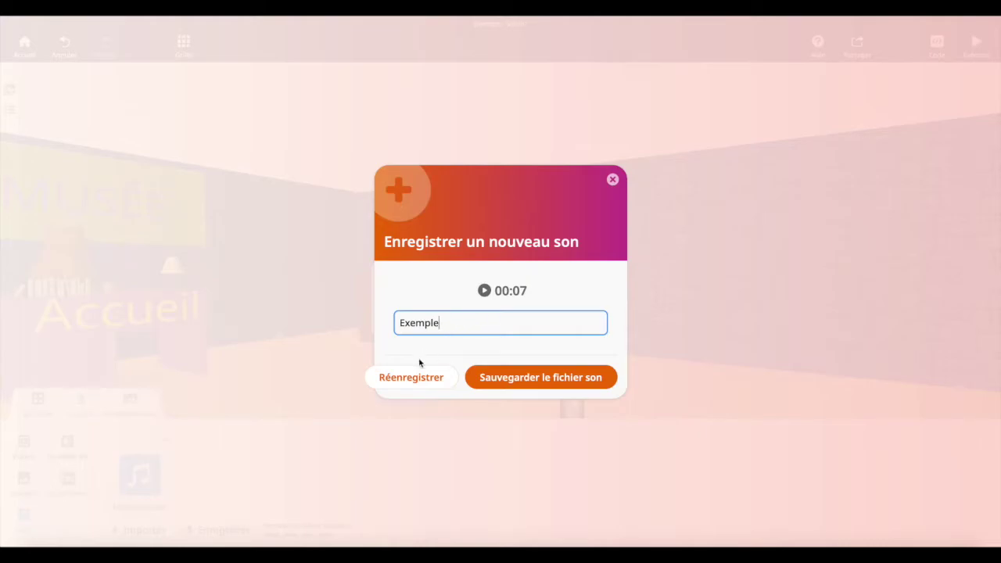
{"action": "left_click", "coordinate": [525, 378]}
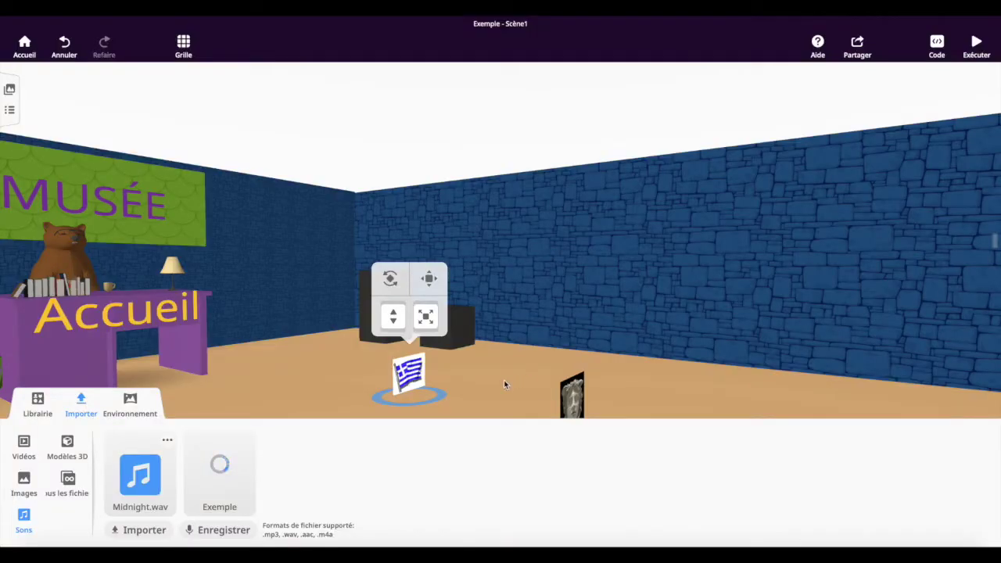
- Check the available options for Midnight.wav and try to place the Exemple recording in the scene
{"action": "left_click", "coordinate": [167, 441]}
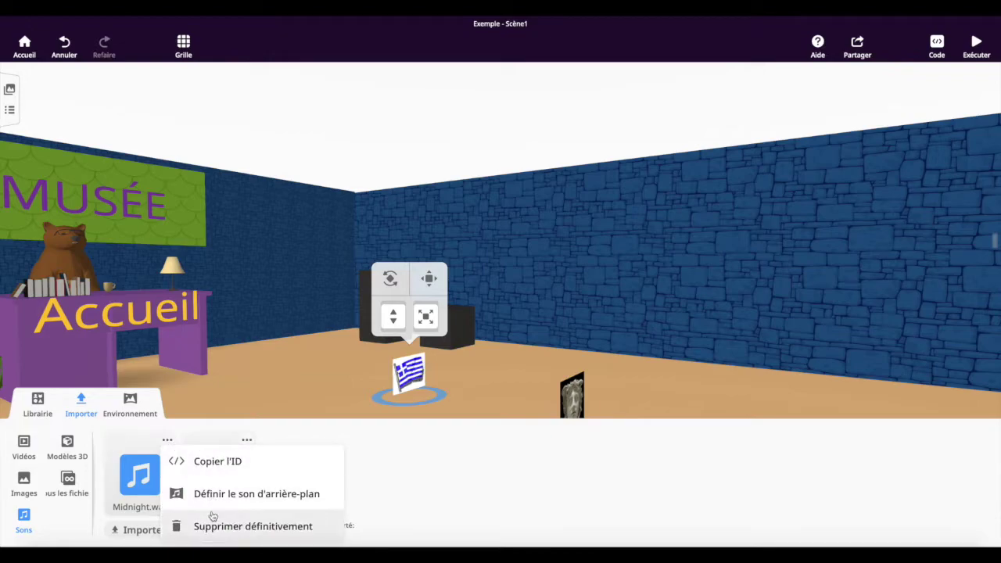
{"action": "left_click", "coordinate": [409, 462]}
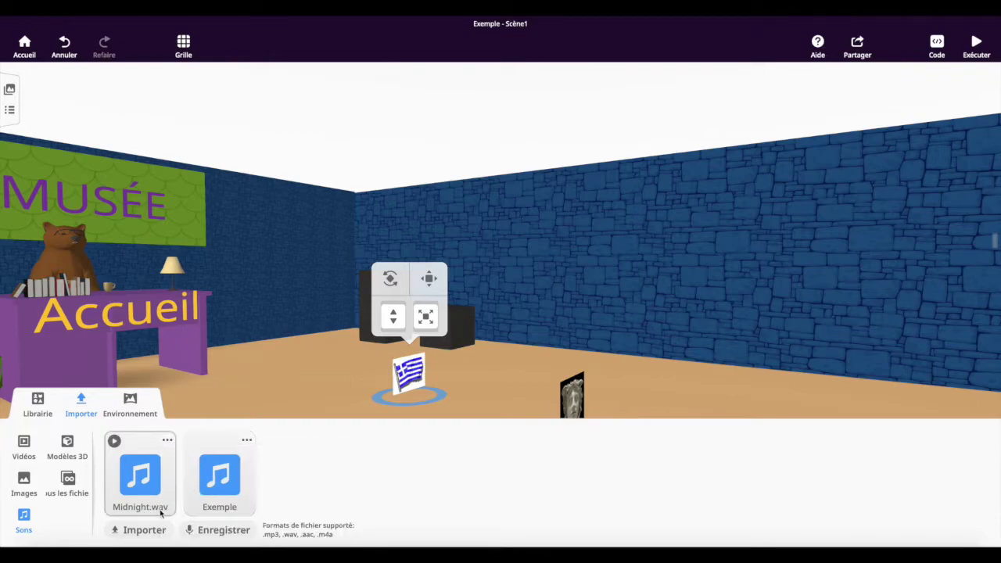
{"action": "left_click_drag", "start_coordinate": [228, 508], "coordinate": [342, 363]}
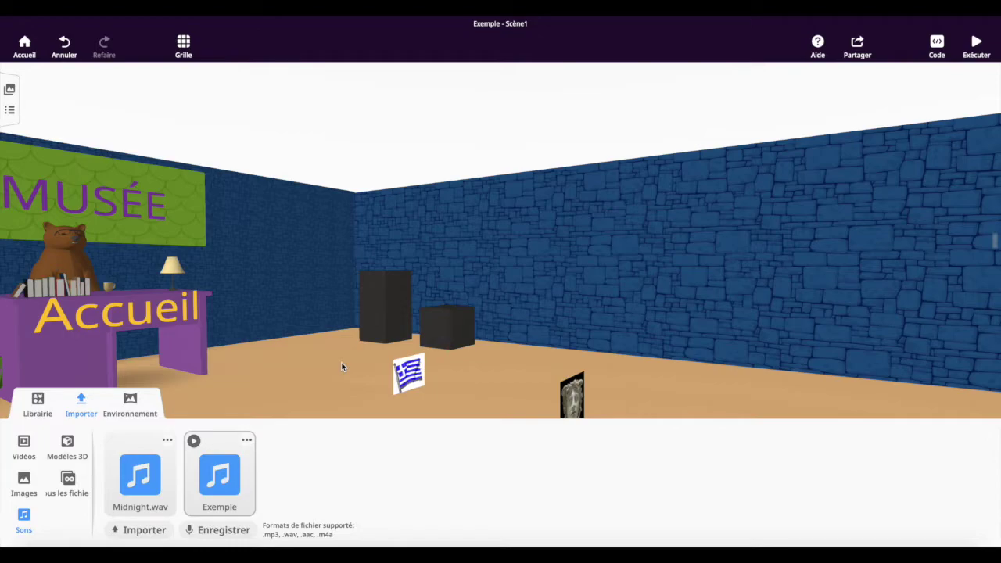
- Place the uploaded video and the Ganymedes.jpg picture on the museum floor on either side of the Greek flag
{"action": "left_click", "coordinate": [24, 446]}
{"action": "left_click_drag", "start_coordinate": [180, 447], "coordinate": [319, 360]}
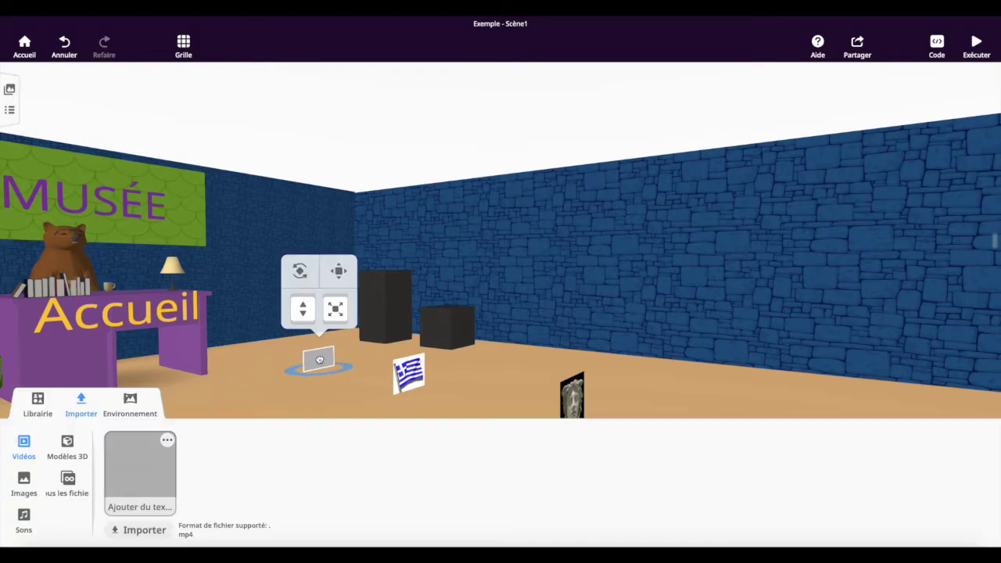
{"action": "left_click", "coordinate": [36, 479]}
{"action": "left_click_drag", "start_coordinate": [141, 463], "coordinate": [508, 358]}
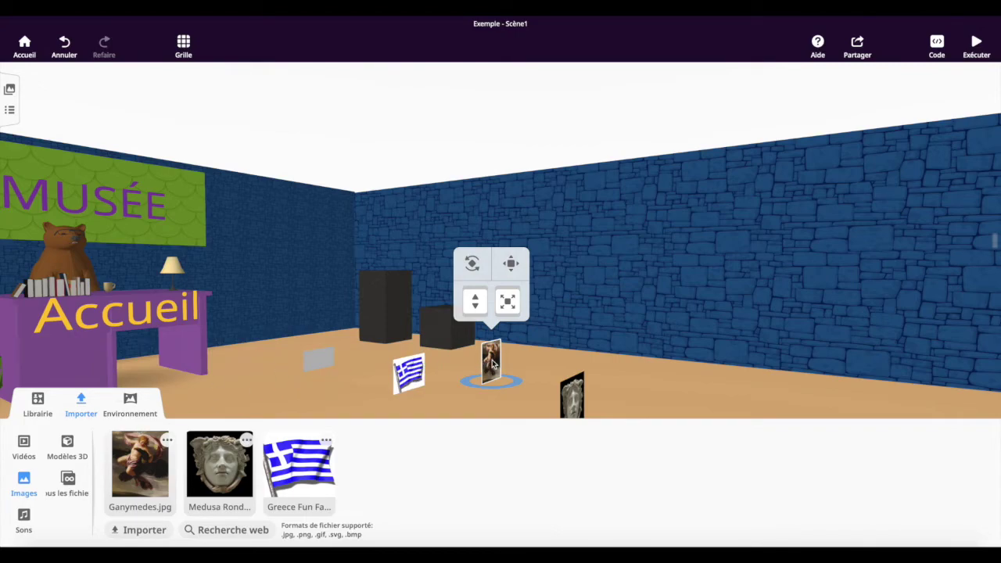
- Attach the video to the front of the long blue stone wall, enlarge it and shift it along the wall away from the corner
{"action": "left_click", "coordinate": [320, 359]}
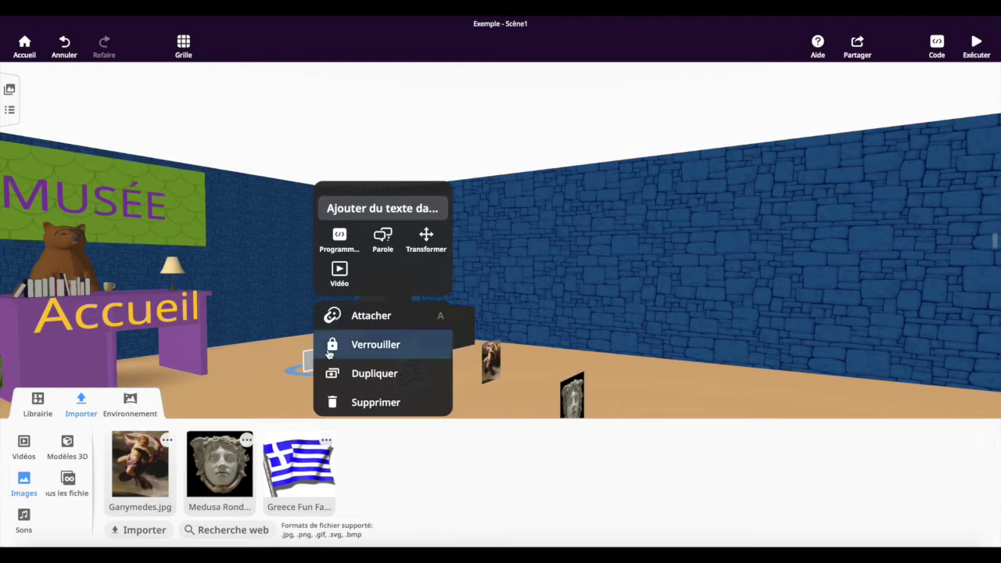
{"action": "left_click", "coordinate": [384, 316]}
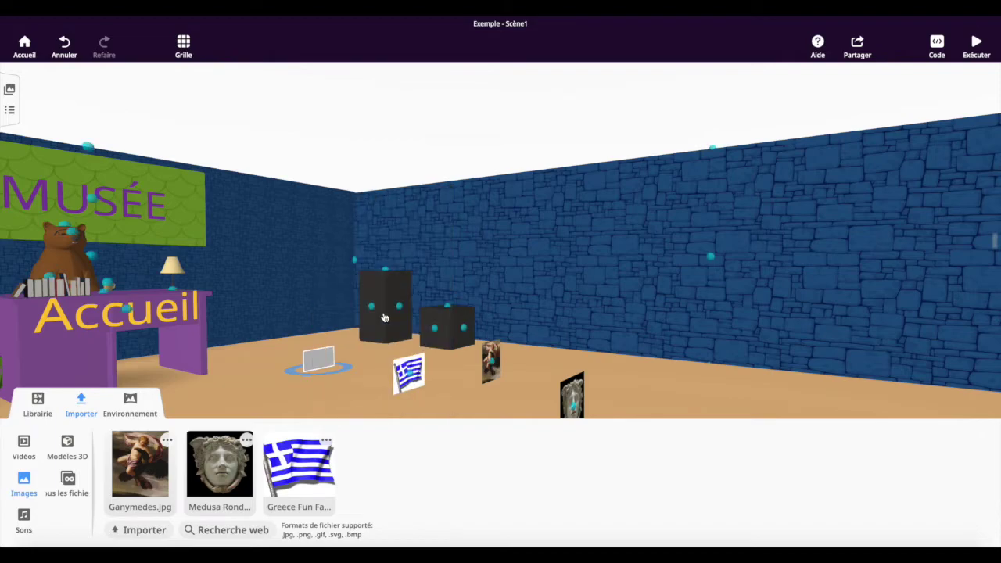
{"action": "left_click", "coordinate": [711, 264]}
{"action": "left_click_drag", "start_coordinate": [727, 211], "coordinate": [812, 143]}
{"action": "left_click_drag", "start_coordinate": [712, 246], "coordinate": [878, 227]}
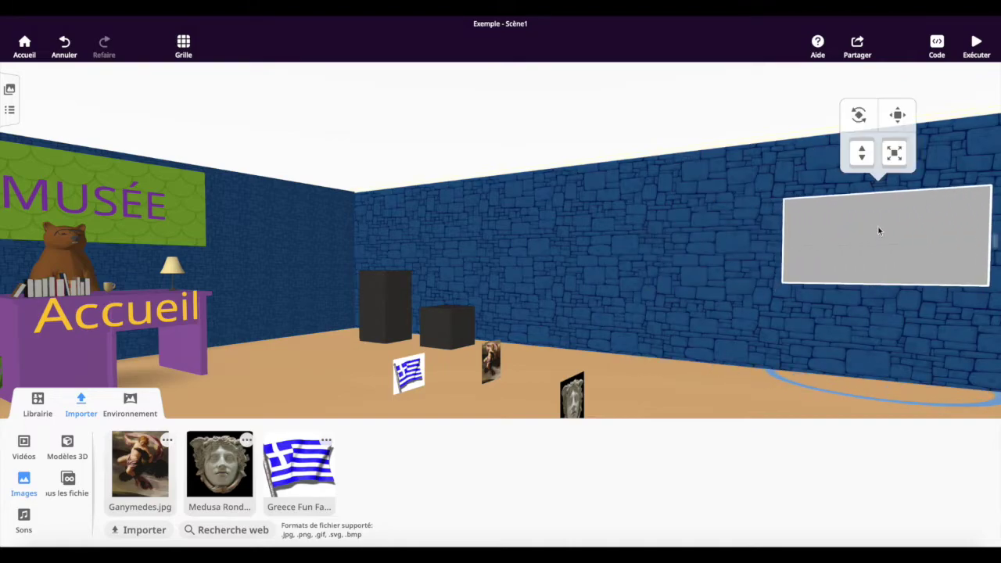
- Attach the Ganymedes picture to the front of the long blue stone wall, beside the video
{"action": "left_click", "coordinate": [486, 368]}
{"action": "left_click", "coordinate": [565, 317]}
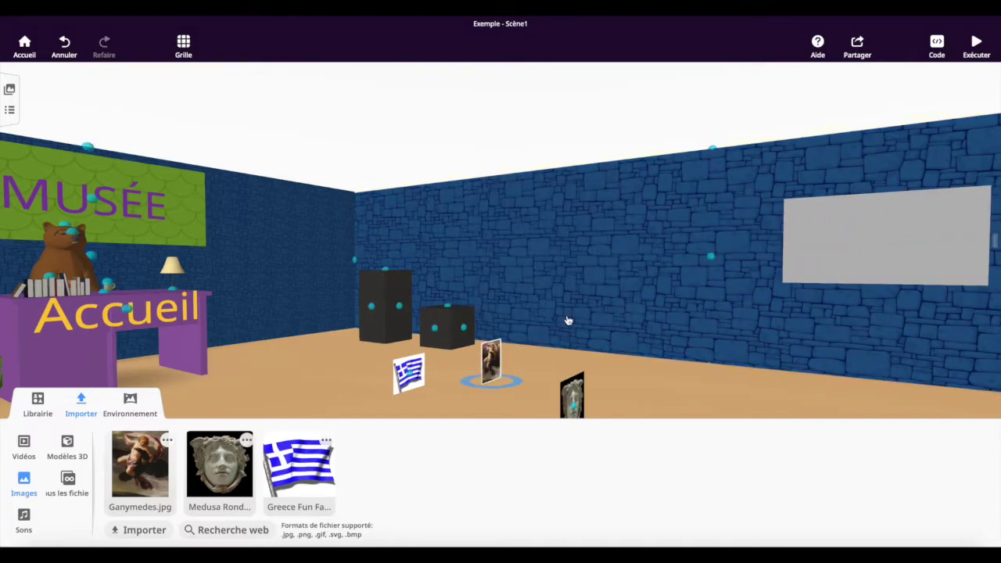
{"action": "left_click", "coordinate": [688, 267]}
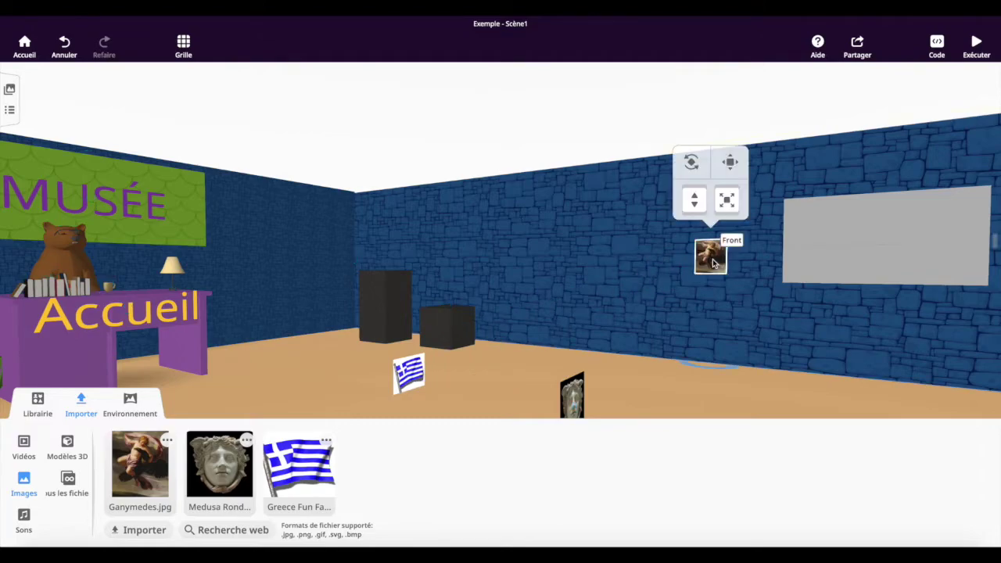
- Enlarge the Ganymedes picture on the blue stone wall, and attach the Medusa picture beside it at a larger size
{"action": "left_click_drag", "start_coordinate": [727, 201], "coordinate": [802, 126]}
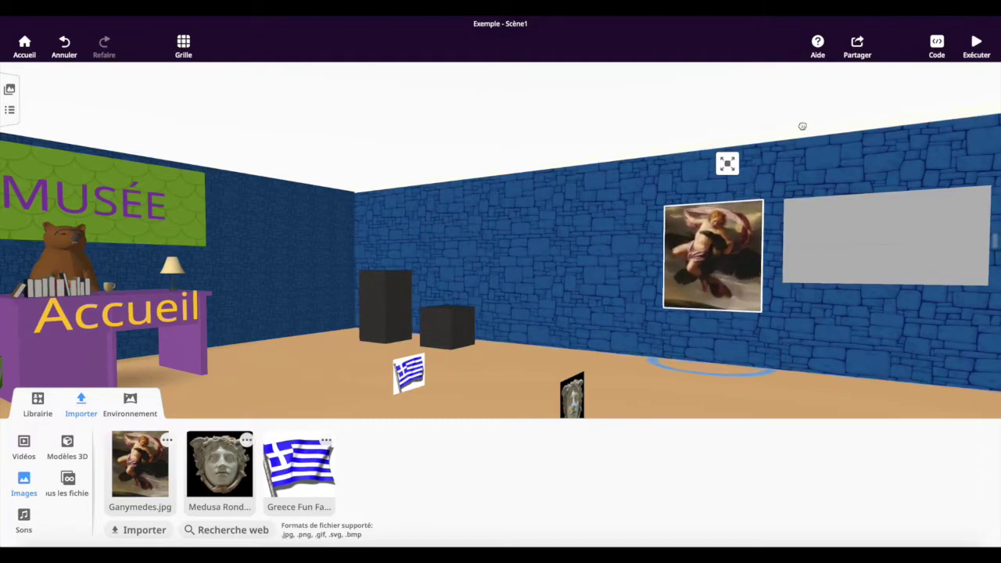
{"action": "left_click", "coordinate": [572, 403]}
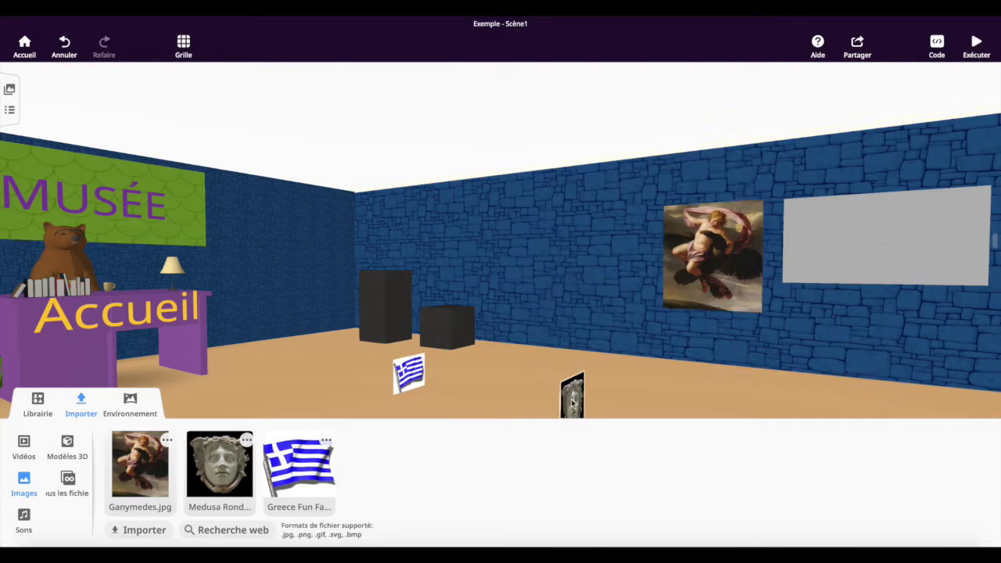
{"action": "left_click", "coordinate": [634, 320]}
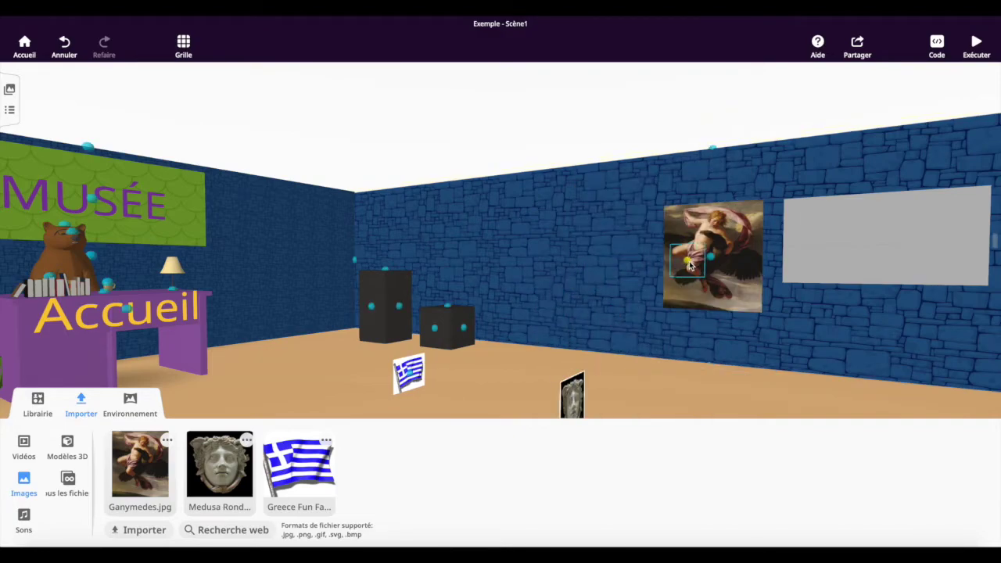
{"action": "left_click", "coordinate": [713, 263]}
{"action": "left_click_drag", "start_coordinate": [715, 268], "coordinate": [633, 258]}
{"action": "left_click_drag", "start_coordinate": [646, 193], "coordinate": [646, 179]}
- Move the Greek flag to the reception desk and raise it in front of the MUSÉE sign
{"action": "left_click_drag", "start_coordinate": [409, 376], "coordinate": [126, 369]}
{"action": "left_click_drag", "start_coordinate": [119, 313], "coordinate": [117, 152]}
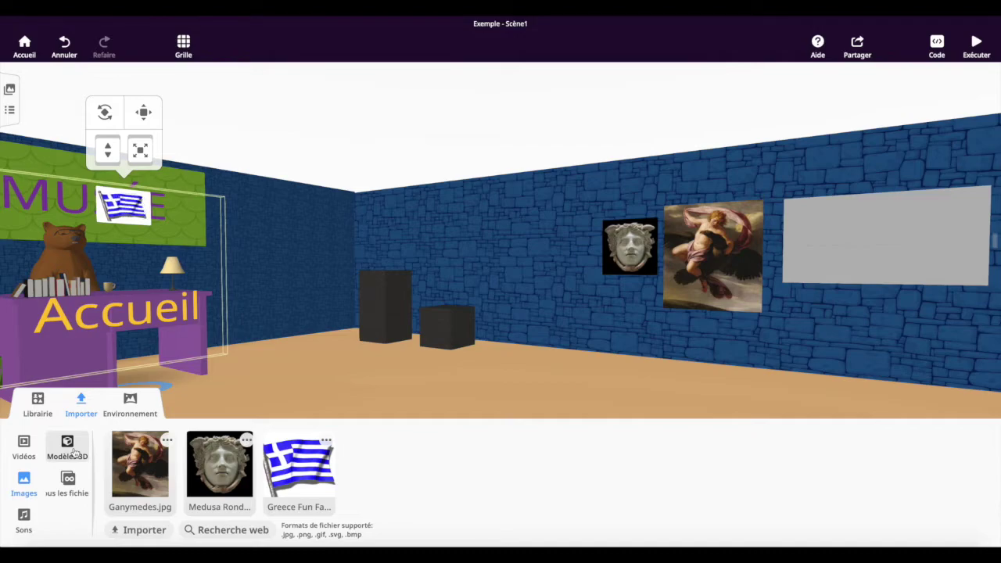
- Search the web 3D models for "greek" and place the Greek vase on the museum floor
{"action": "left_click", "coordinate": [69, 447]}
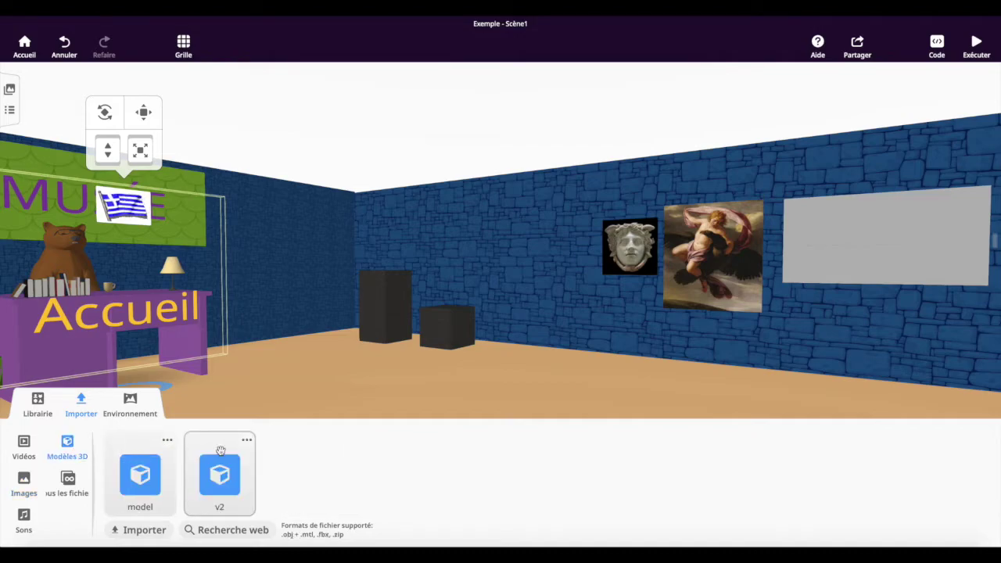
{"action": "left_click", "coordinate": [234, 531]}
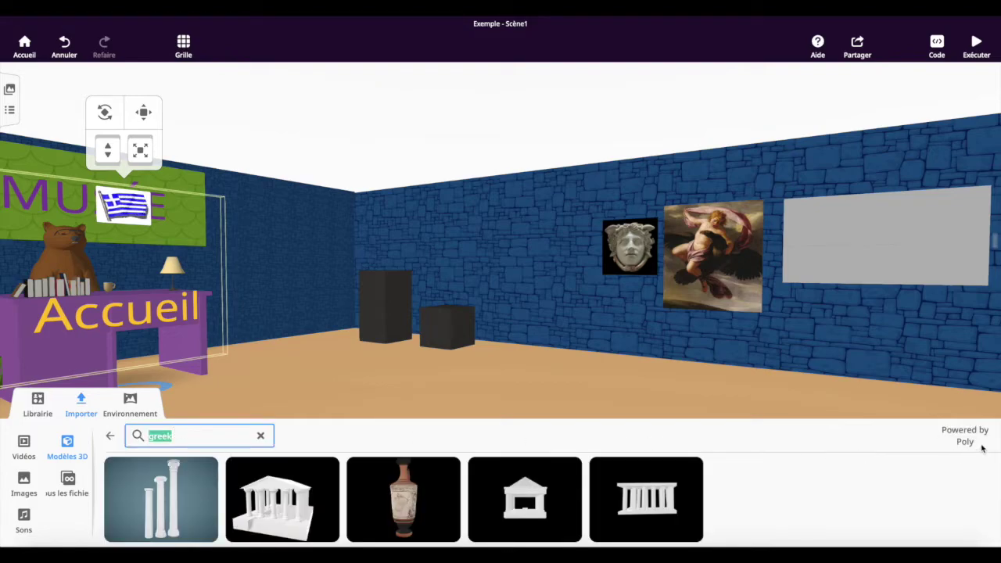
{"action": "left_click", "coordinate": [399, 502]}
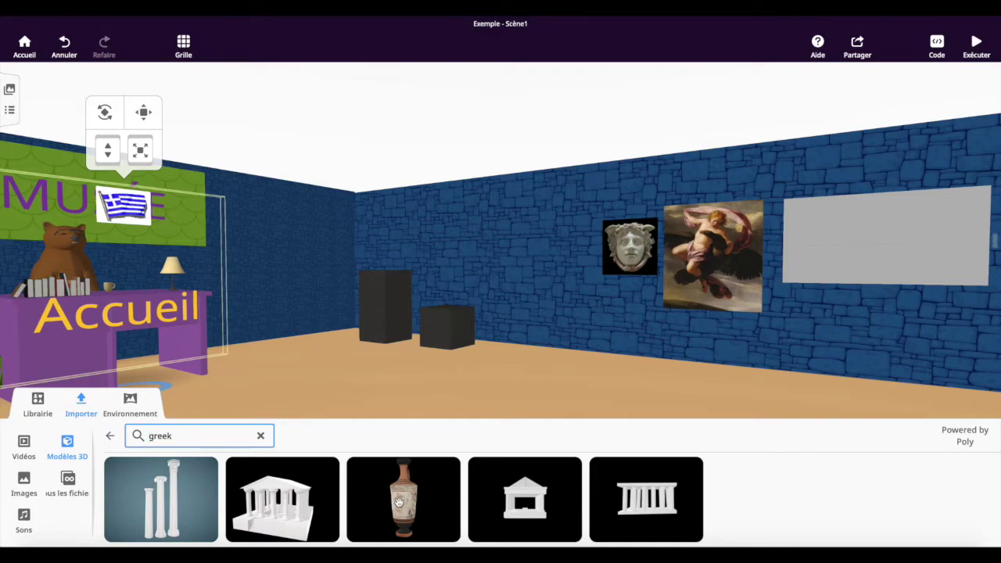
{"action": "left_click_drag", "start_coordinate": [399, 502], "coordinate": [456, 403]}
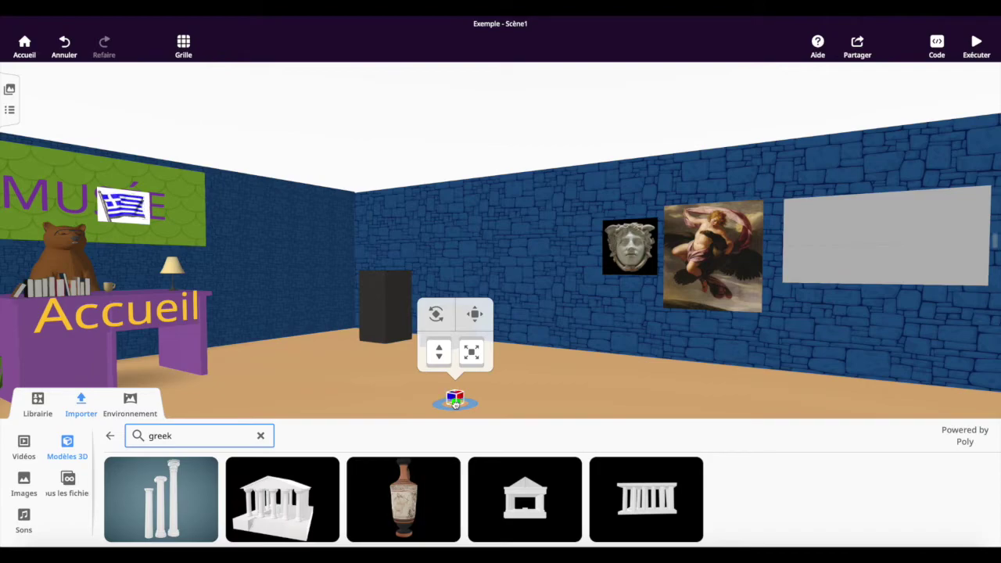
- Import a custom 3D model from the files cap.jpg, cap.mtl and cap.obj in the cap folder
{"action": "left_click", "coordinate": [109, 437]}
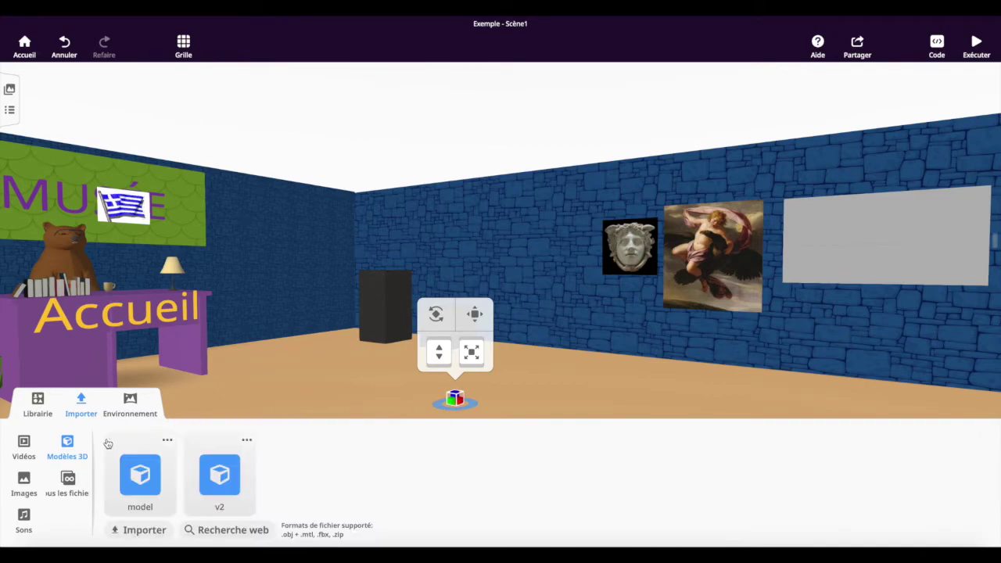
{"action": "left_click", "coordinate": [144, 531]}
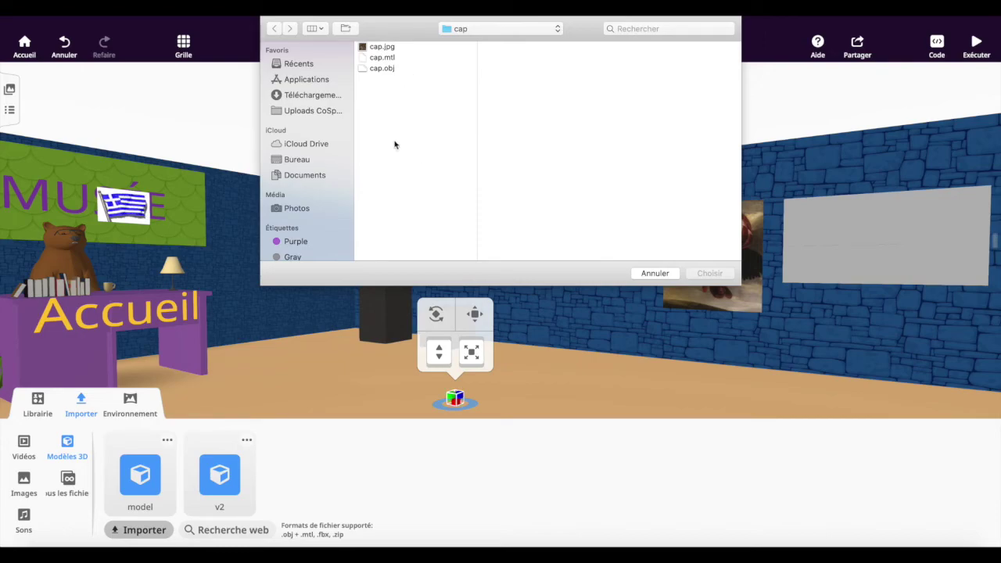
{"action": "left_click_drag", "start_coordinate": [405, 85], "coordinate": [371, 49]}
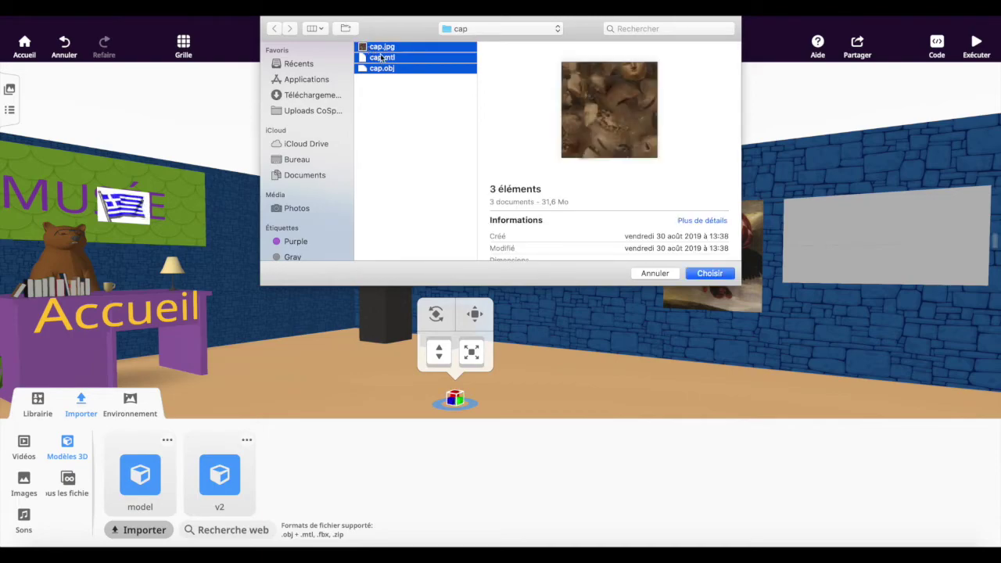
{"action": "left_click_drag", "start_coordinate": [383, 60], "coordinate": [355, 349]}
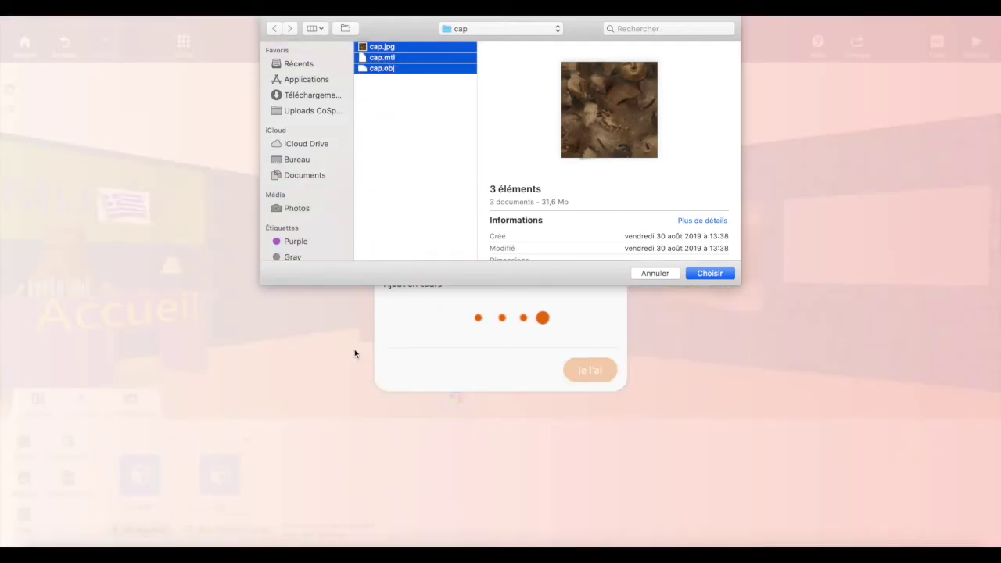
{"action": "left_click", "coordinate": [662, 275]}
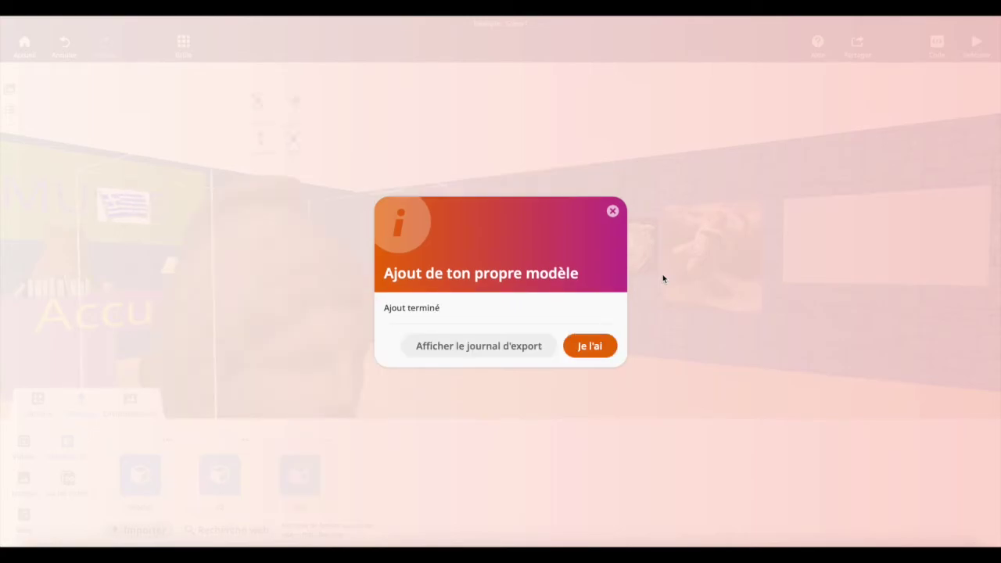
{"action": "left_click", "coordinate": [595, 346]}
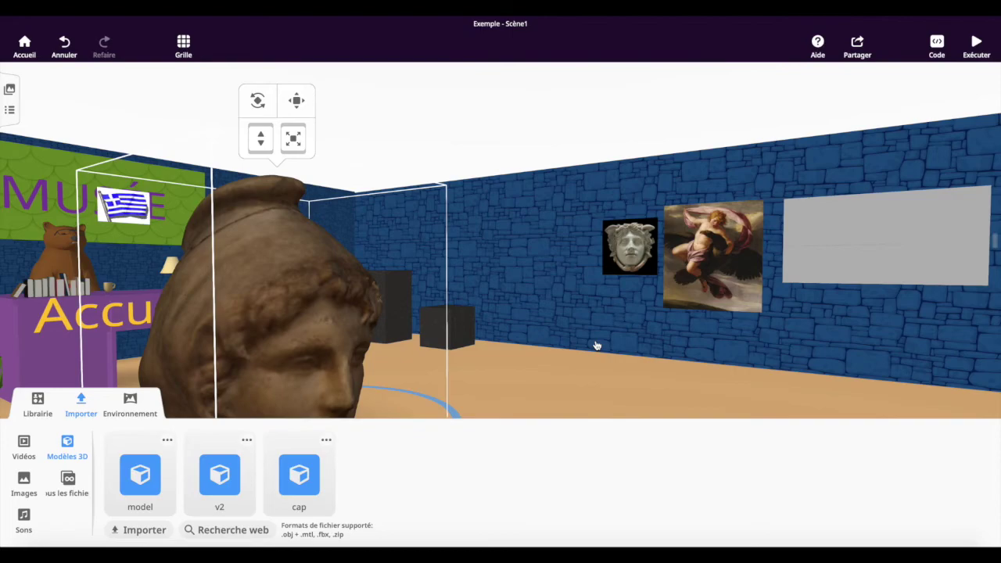
- Stand the imported bust, scaled down, on the short black plinth and the Greek vase on the tall one
{"action": "left_click_drag", "start_coordinate": [282, 275], "coordinate": [457, 189]}
{"action": "left_click_drag", "start_coordinate": [432, 189], "coordinate": [432, 184]}
{"action": "left_click", "coordinate": [271, 350]}
{"action": "left_click_drag", "start_coordinate": [271, 351], "coordinate": [384, 333]}
{"action": "left_click_drag", "start_coordinate": [368, 234], "coordinate": [381, 161]}
{"action": "left_click", "coordinate": [87, 410]}
{"action": "left_click", "coordinate": [745, 480]}
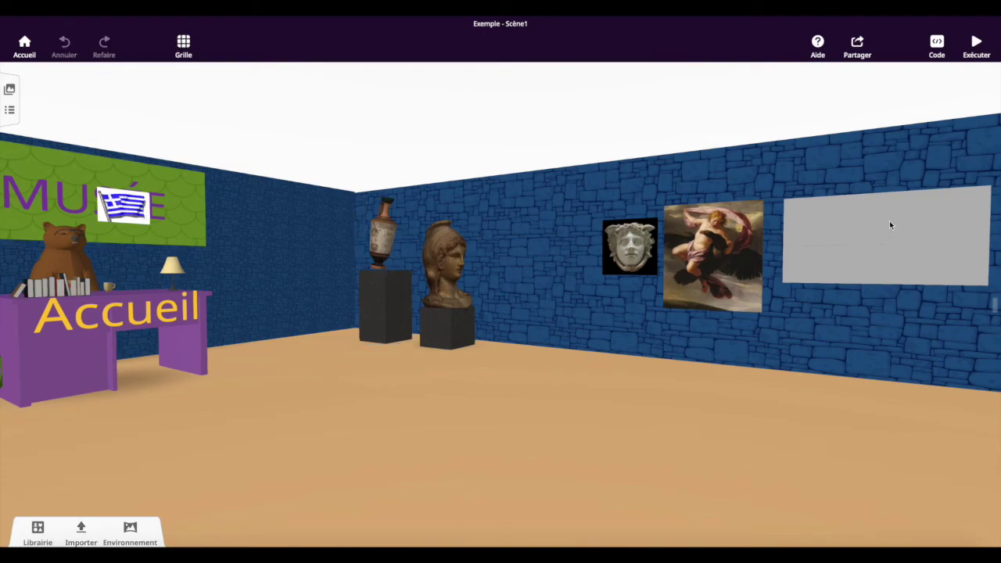
- Run the scene to preview the museum with its video playing, and return to the editor
{"action": "left_click", "coordinate": [976, 46]}
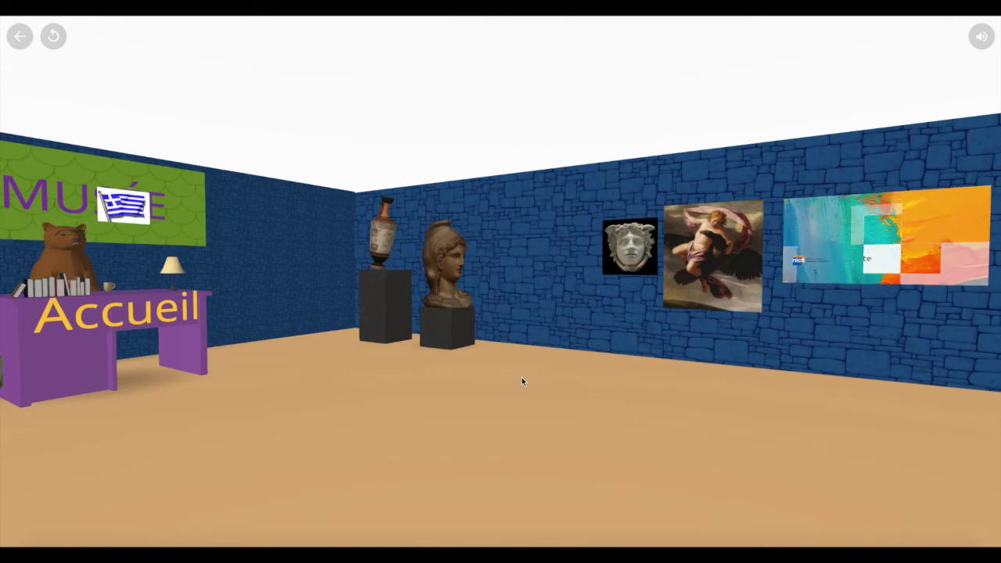
{"action": "key", "text": "Escape"}
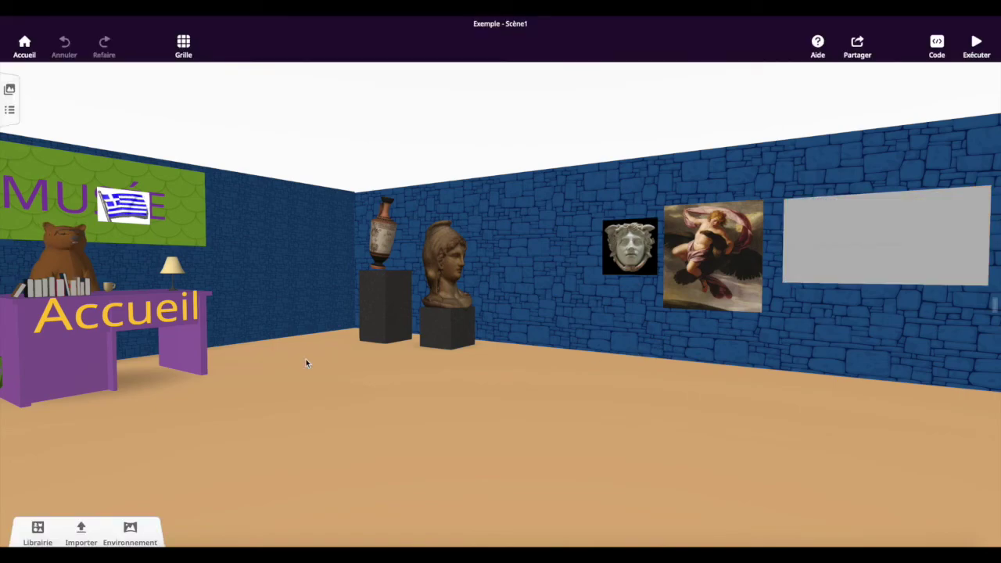